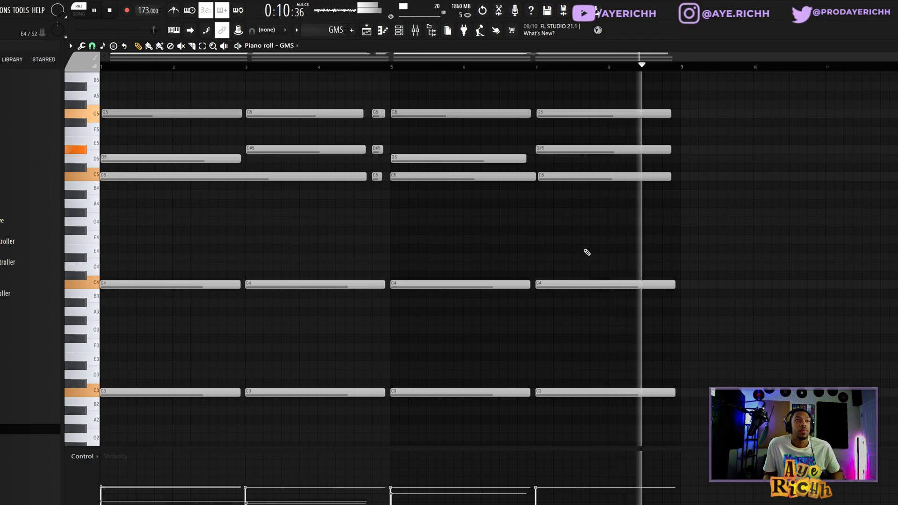
Stop playback and stack long C5, D#5 and G5 notes as a chord starting at bar 9.
{"action": "key", "text": "space"}
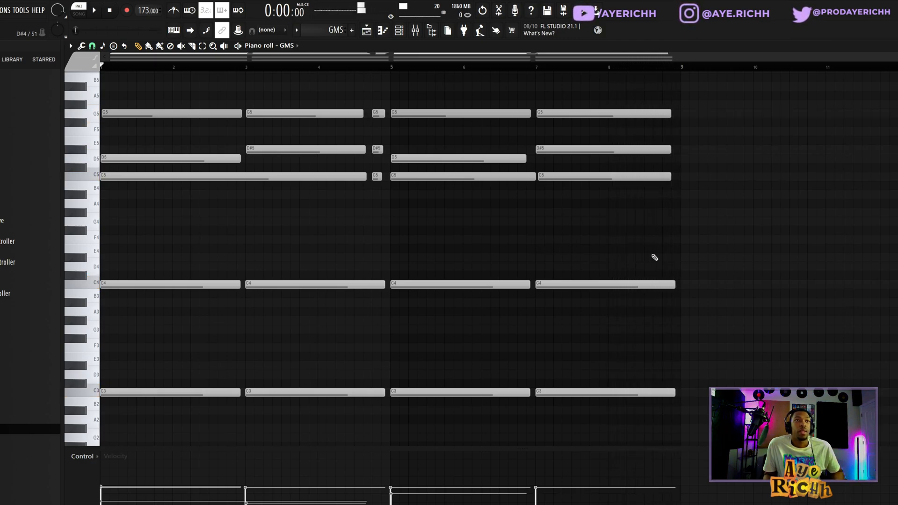
{"action": "left_click", "coordinate": [683, 181]}
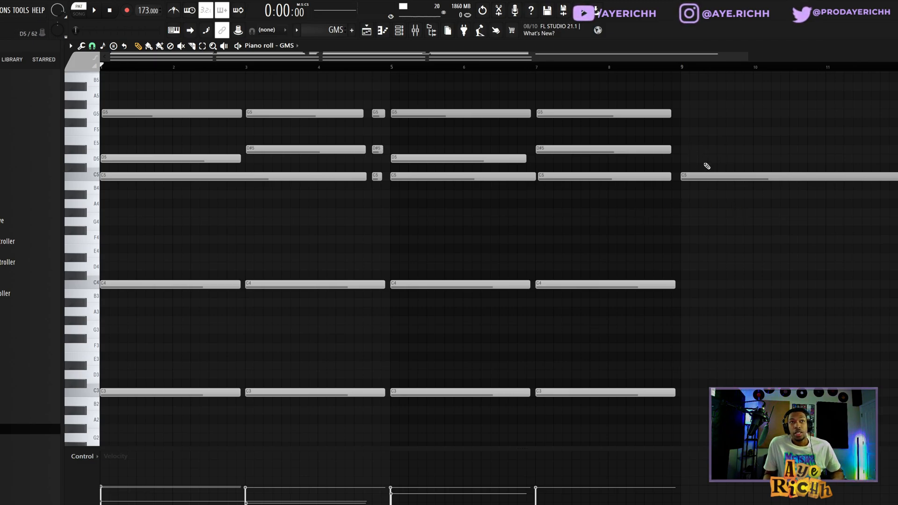
{"action": "scroll", "coordinate": [709, 163], "scroll_direction": "up", "scroll_amount": 4}
{"action": "scroll", "coordinate": [696, 146], "scroll_direction": "down", "scroll_amount": 5}
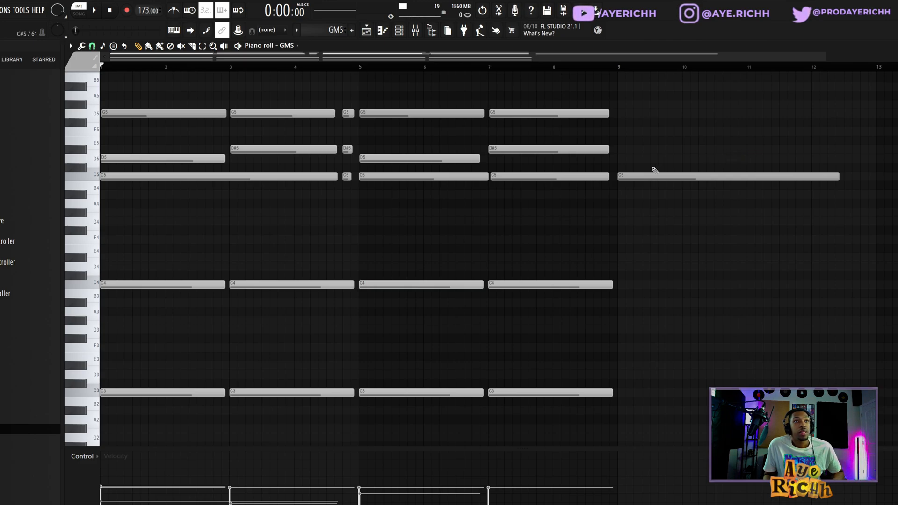
{"action": "left_click", "coordinate": [621, 149]}
{"action": "left_click", "coordinate": [621, 113]}
{"action": "left_click_drag", "start_coordinate": [621, 112], "coordinate": [617, 112]}
{"action": "right_click", "coordinate": [652, 145], "text": "alt"}
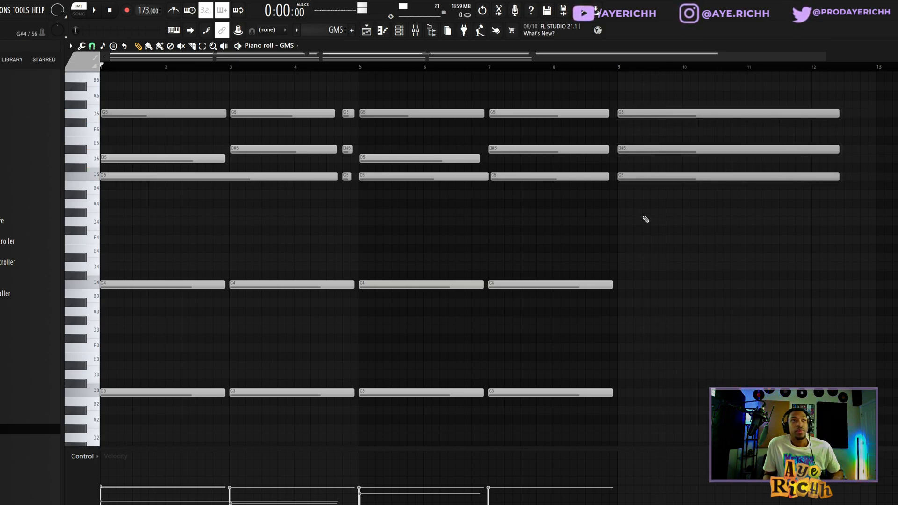
Lower the middle D#5 note of the bar 9 chord by one semitone to D5.
{"action": "left_click", "coordinate": [627, 149]}
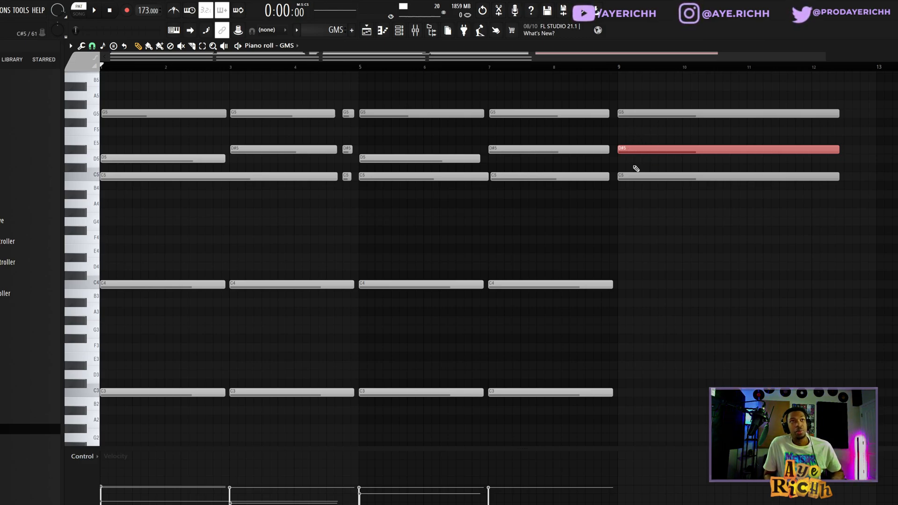
{"action": "key", "text": "shift+Down"}
{"action": "left_click_drag", "start_coordinate": [643, 149], "coordinate": [641, 159]}
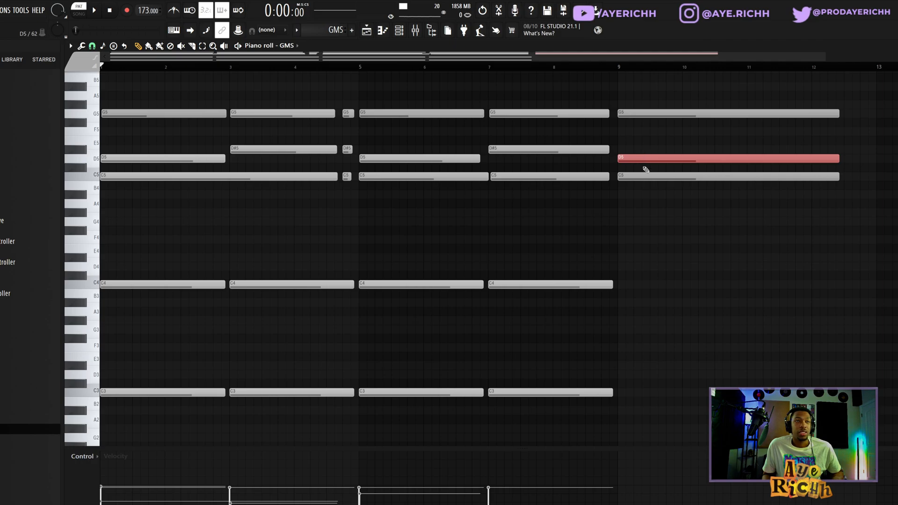
{"action": "right_click", "coordinate": [665, 167], "text": "alt"}
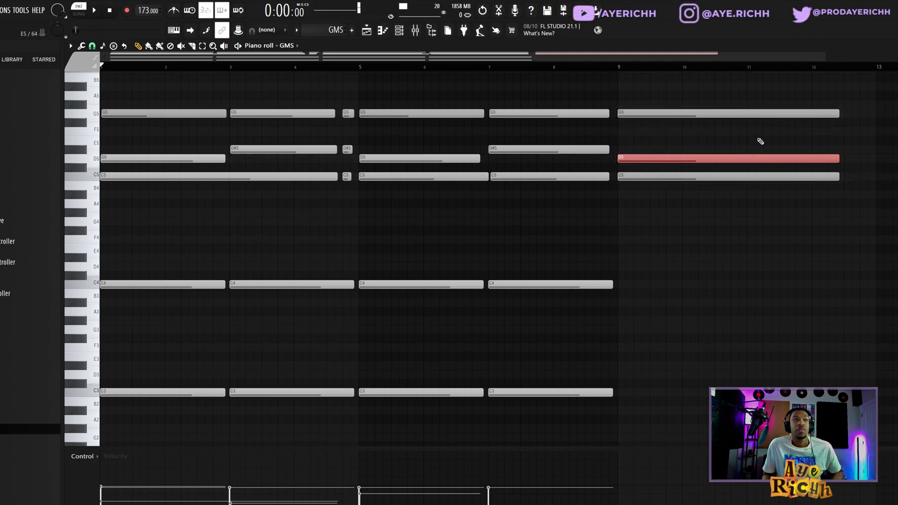
Shorten all three notes of the bar 9 chord to one bar.
{"action": "left_click_drag", "start_coordinate": [784, 101], "coordinate": [787, 212]}
{"action": "left_click_drag", "start_coordinate": [839, 177], "coordinate": [682, 180]}
{"action": "left_click", "coordinate": [688, 193]}
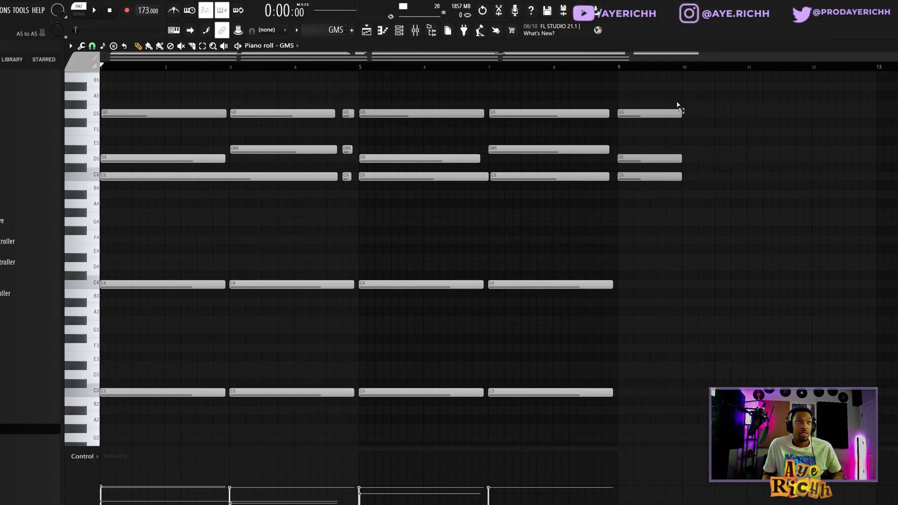
Duplicate the bar 9 chord to bar 10 and raise the copy's D5 note to D#5.
{"action": "left_click_drag", "start_coordinate": [679, 100], "coordinate": [677, 229]}
{"action": "key", "text": "ctrl+b"}
{"action": "left_click", "coordinate": [708, 207], "text": "ctrl"}
{"action": "left_click_drag", "start_coordinate": [704, 158], "coordinate": [703, 147]}
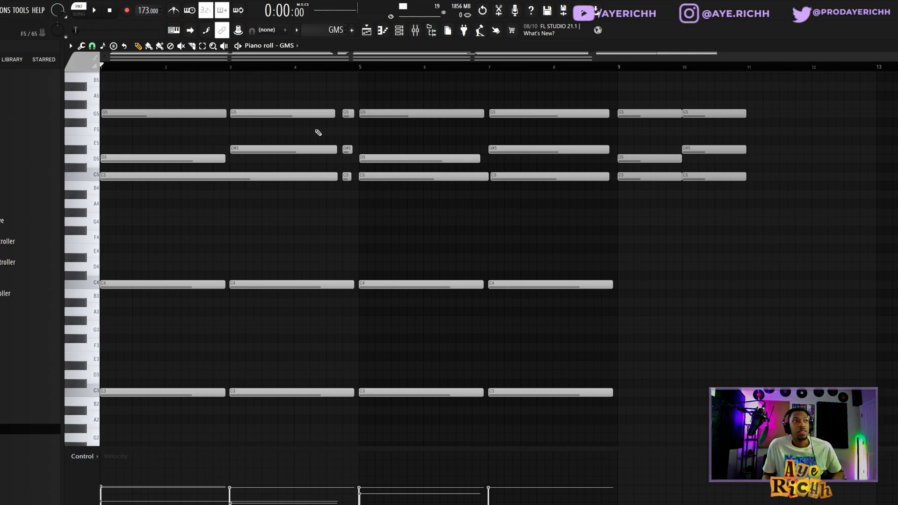
Delete all six notes of the two chords at bars 9 and 10.
{"action": "right_click", "coordinate": [673, 115]}
{"action": "right_click", "coordinate": [673, 159]}
{"action": "right_click", "coordinate": [674, 177]}
{"action": "right_click", "coordinate": [695, 113]}
{"action": "right_click", "coordinate": [701, 149]}
{"action": "right_click", "coordinate": [704, 177]}
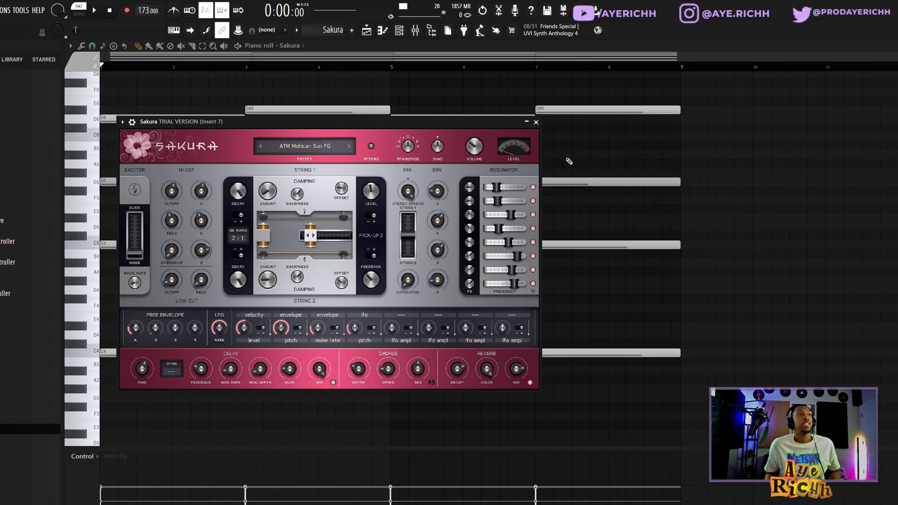
Close the Sakura plugin window and play back its four-chord pattern.
{"action": "right_click", "coordinate": [764, 271]}
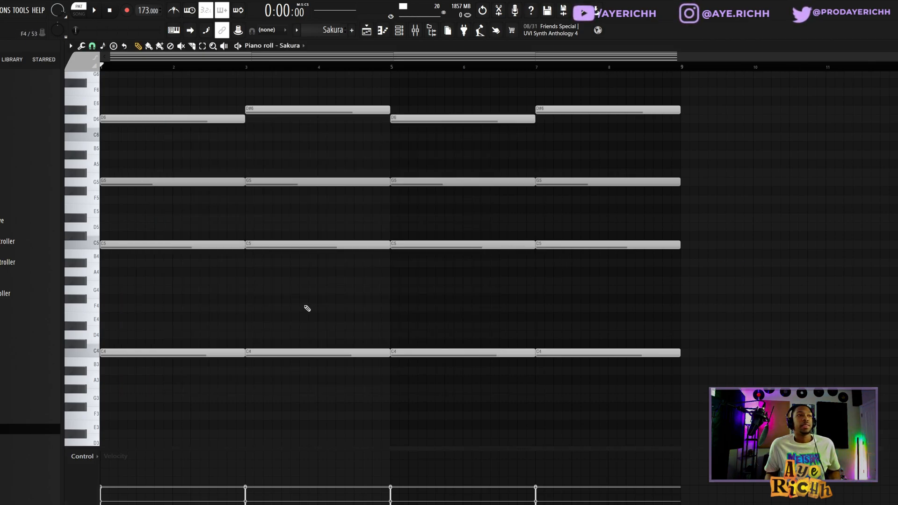
{"action": "key", "text": "space"}
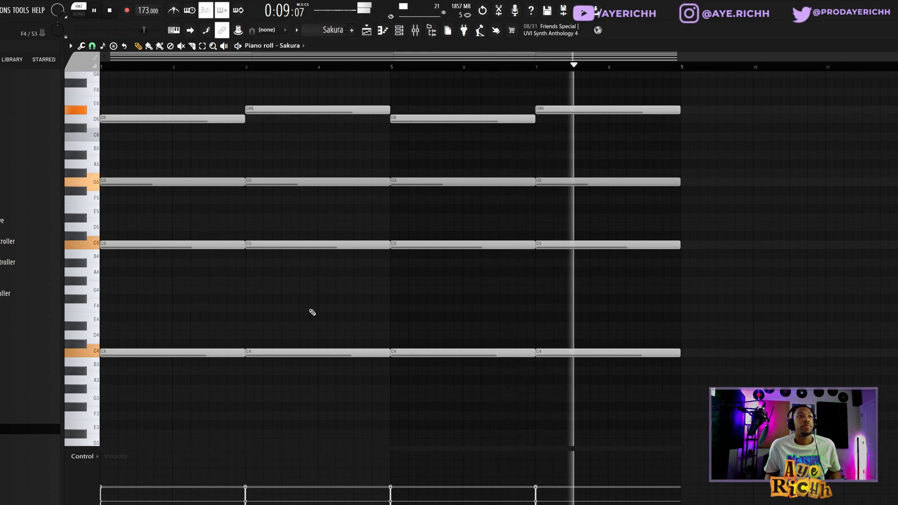
{"action": "key", "text": "space"}
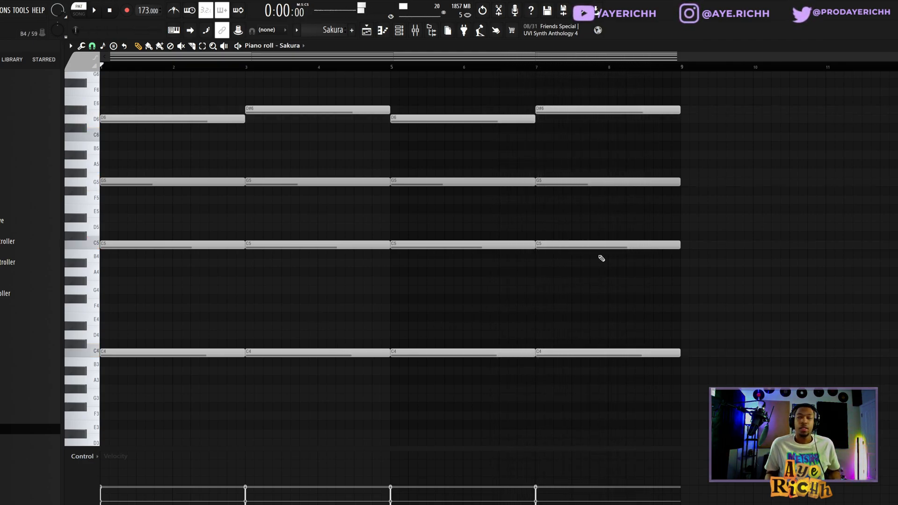
Try the alternating D6 and D#6 notes one octave lower, and move them back up.
{"action": "left_click_drag", "start_coordinate": [635, 97], "coordinate": [153, 149]}
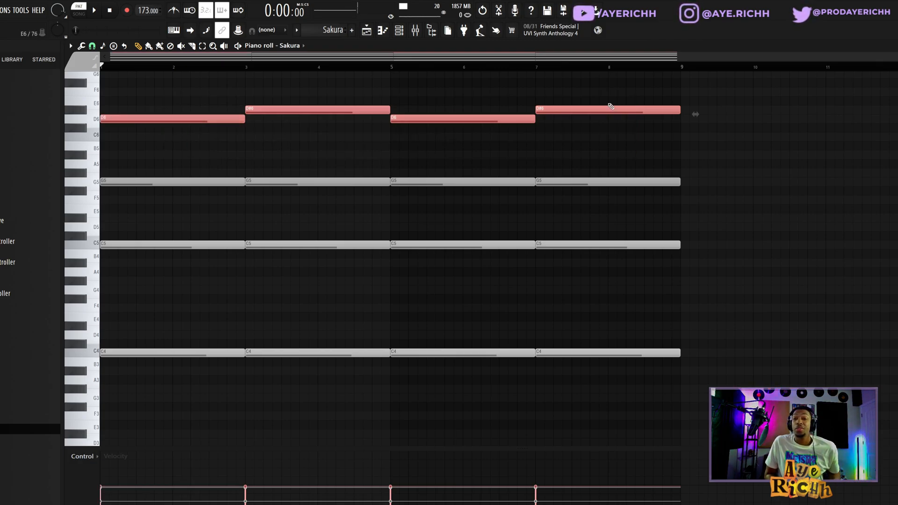
{"action": "key", "text": "ctrl+Down"}
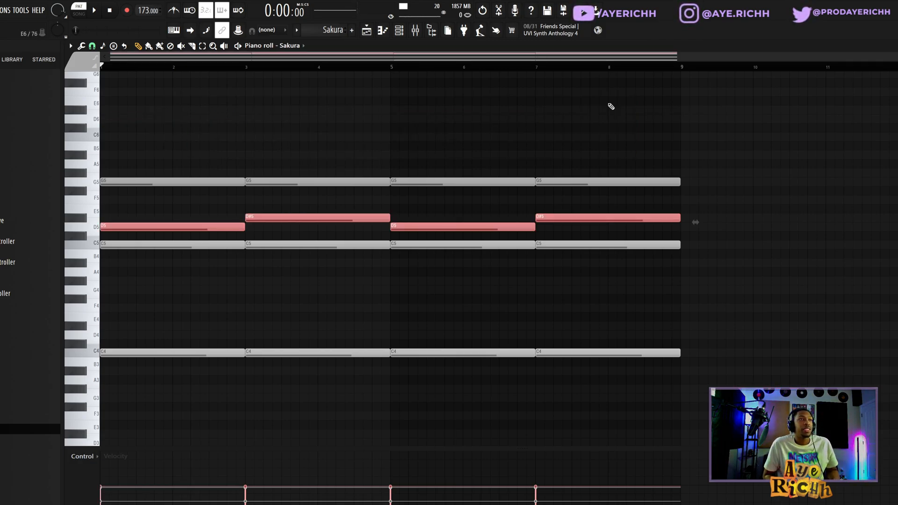
{"action": "key", "text": "ctrl+Up"}
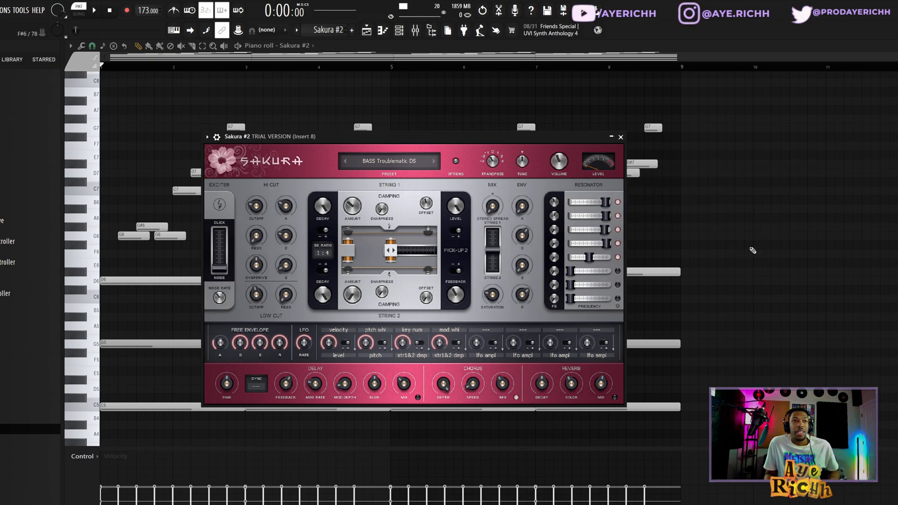
Close the Sakura #2 plugin window and play back its pattern with the rising melody over the chords.
{"action": "key", "text": "Escape"}
{"action": "key", "text": "space"}
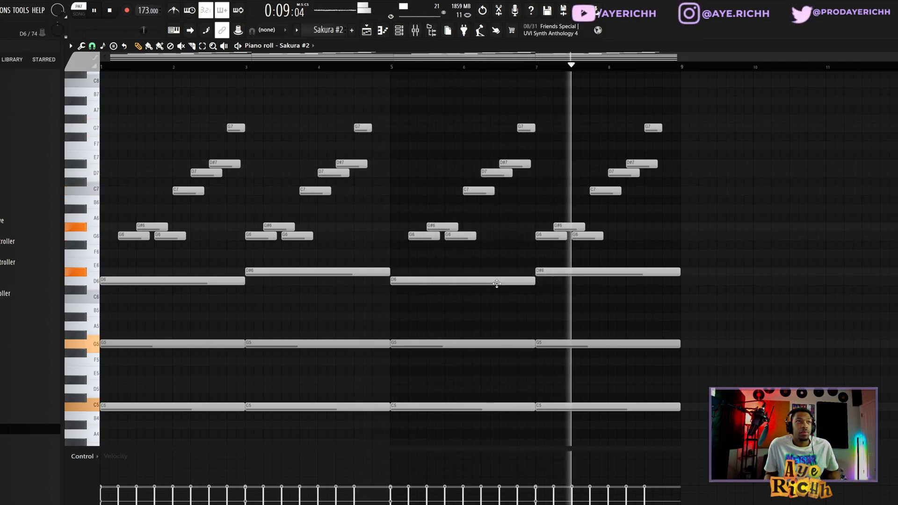
{"action": "key", "text": "space"}
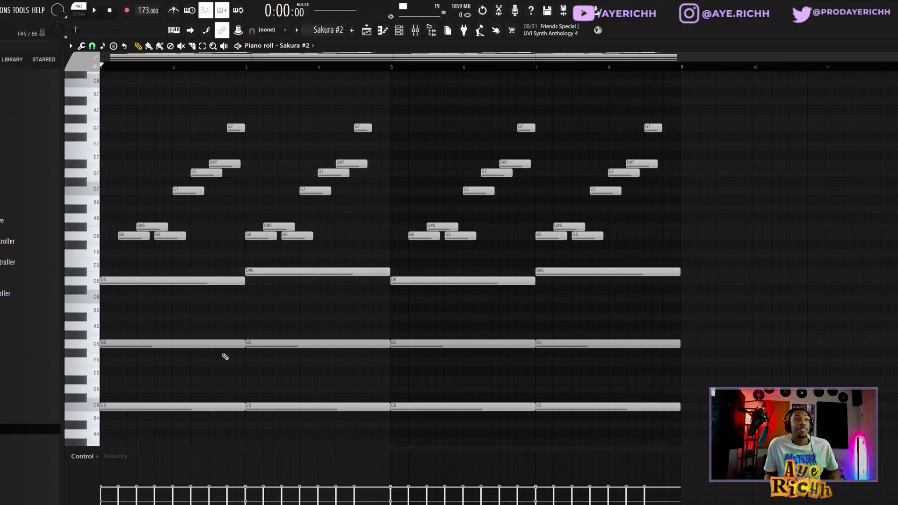
Examine the semitone movements between G6 and G#6 and between D7 and D#7 in the first two melody phrases.
{"action": "left_click_drag", "start_coordinate": [105, 185], "coordinate": [205, 272]}
{"action": "left_click_drag", "start_coordinate": [156, 88], "coordinate": [247, 195]}
{"action": "left_click", "coordinate": [153, 120]}
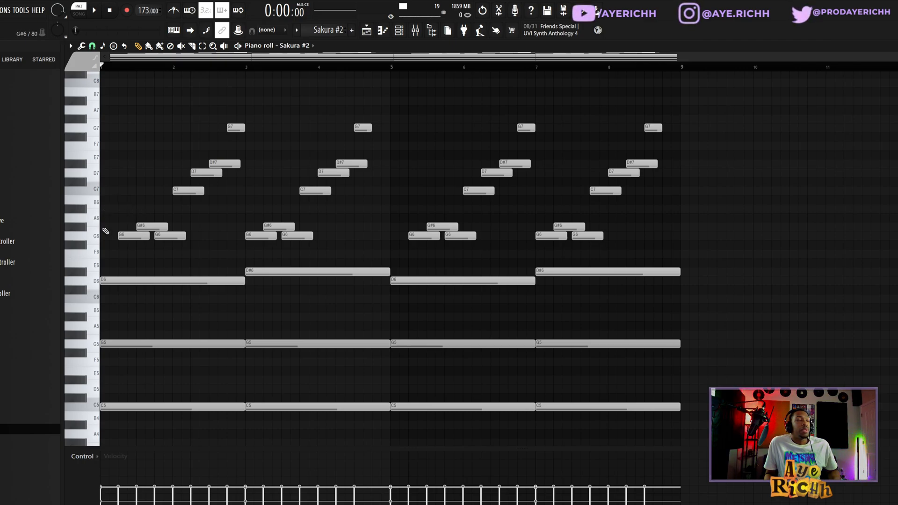
{"action": "left_click_drag", "start_coordinate": [115, 214], "coordinate": [177, 247]}
{"action": "left_click_drag", "start_coordinate": [184, 151], "coordinate": [231, 179]}
{"action": "left_click_drag", "start_coordinate": [265, 217], "coordinate": [298, 245]}
{"action": "left_click_drag", "start_coordinate": [329, 161], "coordinate": [370, 188]}
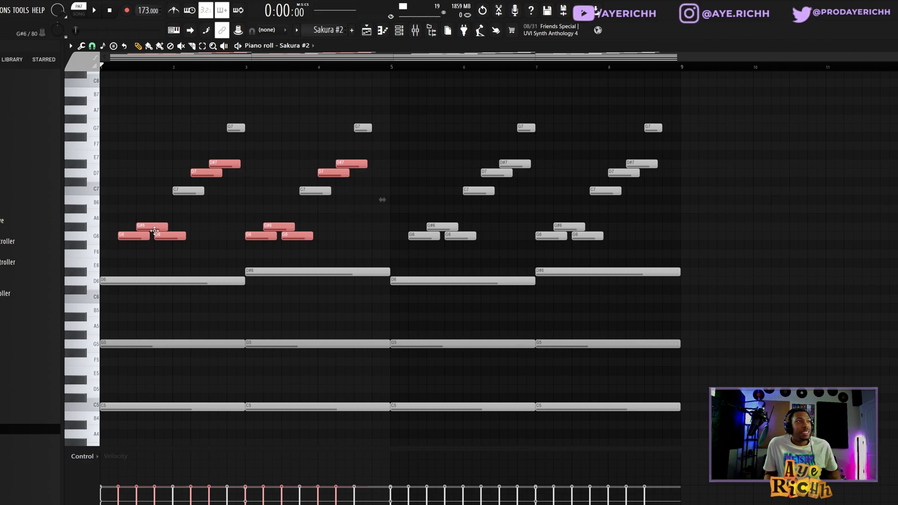
{"action": "key", "text": "ctrl+d"}
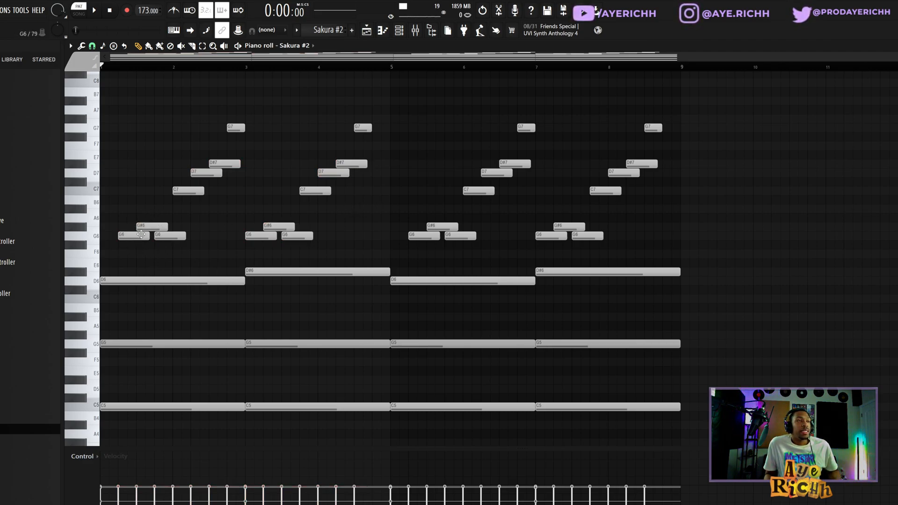
{"action": "left_click_drag", "start_coordinate": [172, 191], "coordinate": [194, 200]}
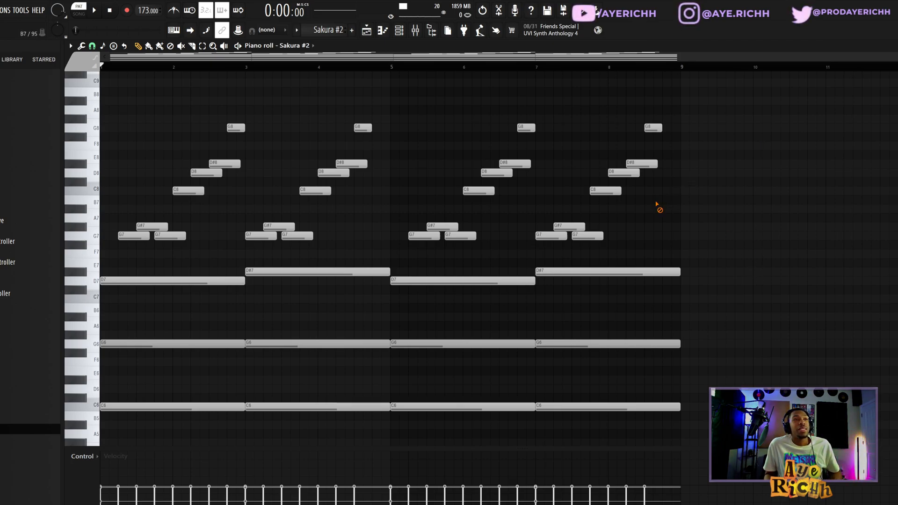
{"action": "key", "text": "space"}
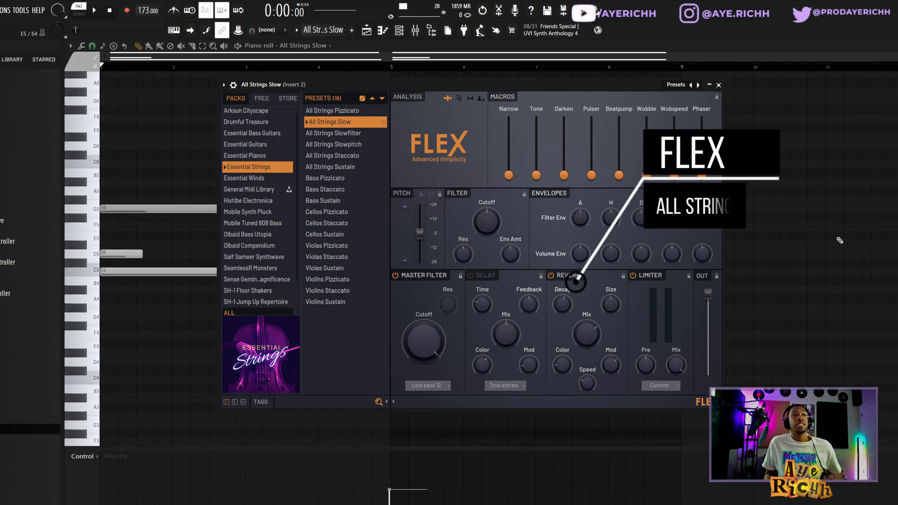
Close the FLEX window for the All Strings Slow preset and play back the string pattern.
{"action": "scroll", "coordinate": [838, 234], "scroll_direction": "up", "scroll_amount": 3}
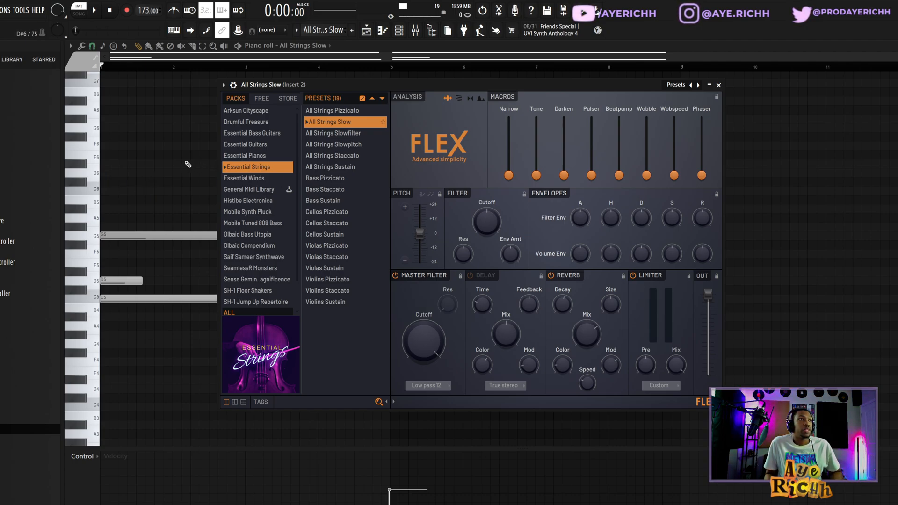
{"action": "key", "text": "Escape"}
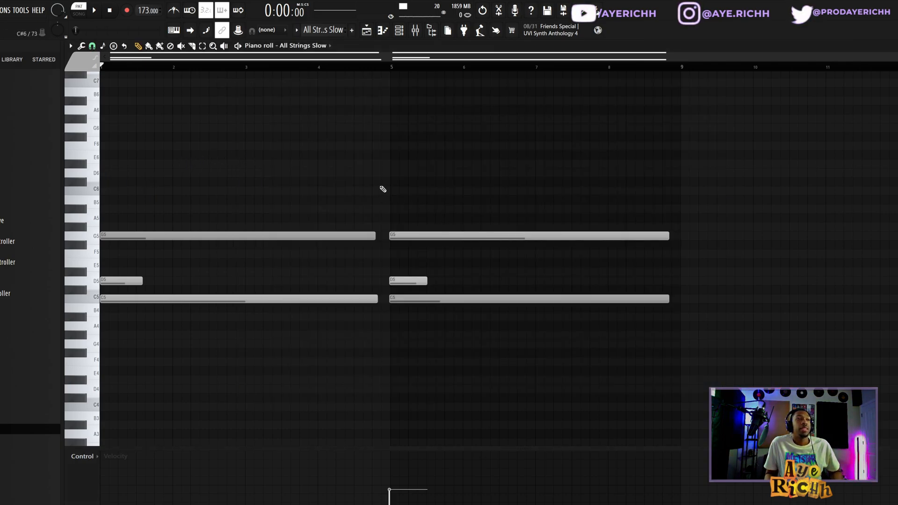
{"action": "key", "text": "space"}
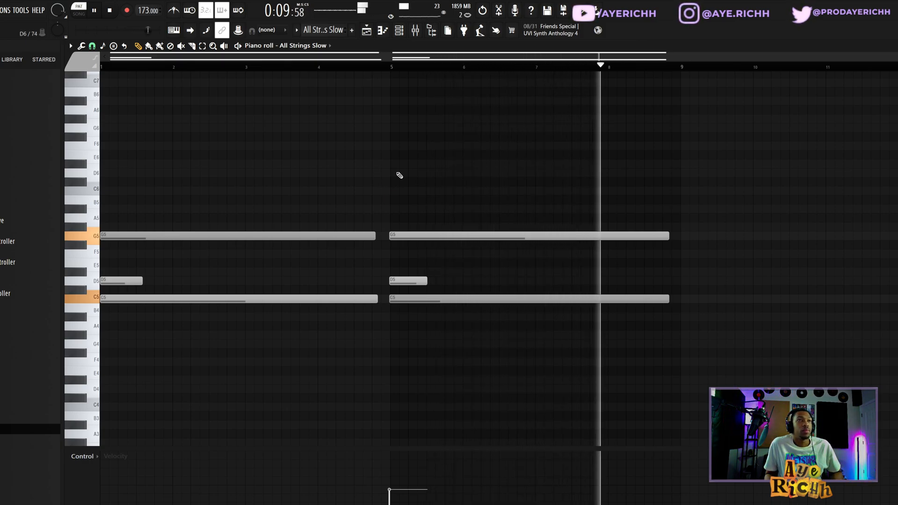
{"action": "key", "text": "space"}
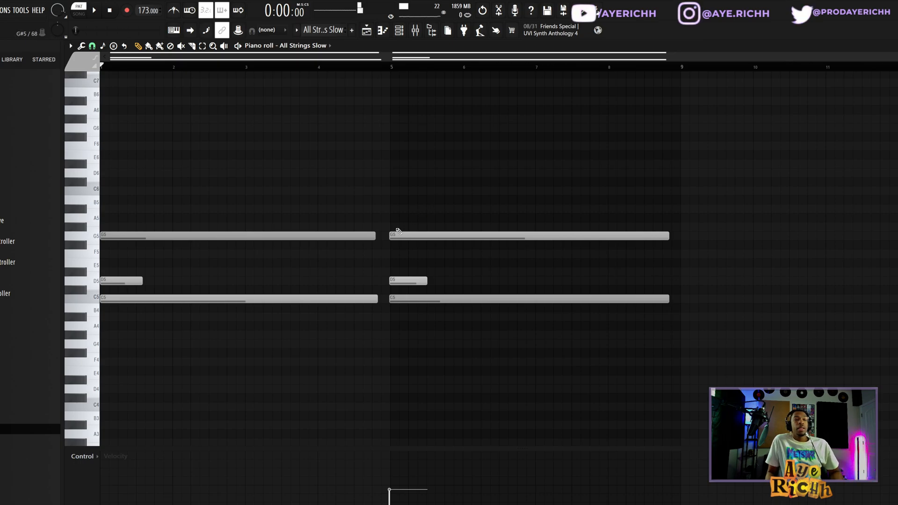
Enlarge the velocity lane and select the long G5 and C5 string notes to compare their velocities.
{"action": "left_click_drag", "start_coordinate": [191, 450], "coordinate": [162, 352]}
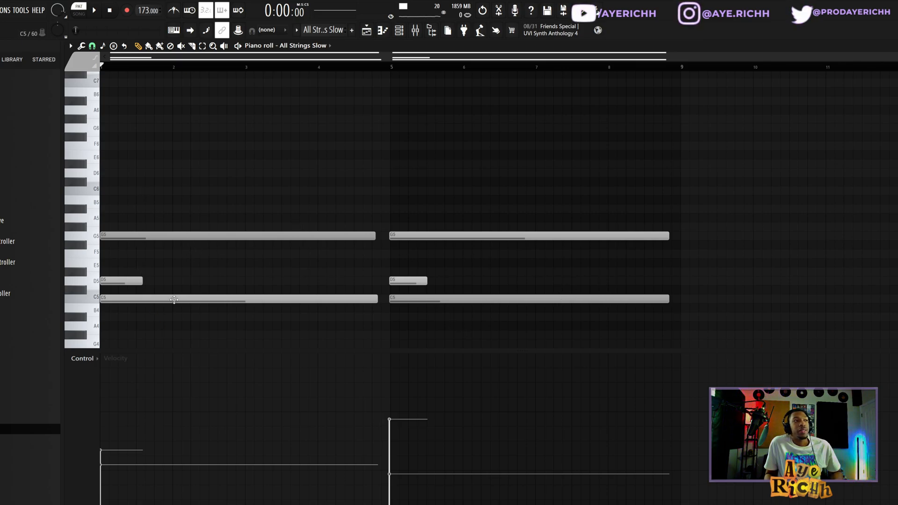
{"action": "left_click_drag", "start_coordinate": [143, 267], "coordinate": [166, 221]}
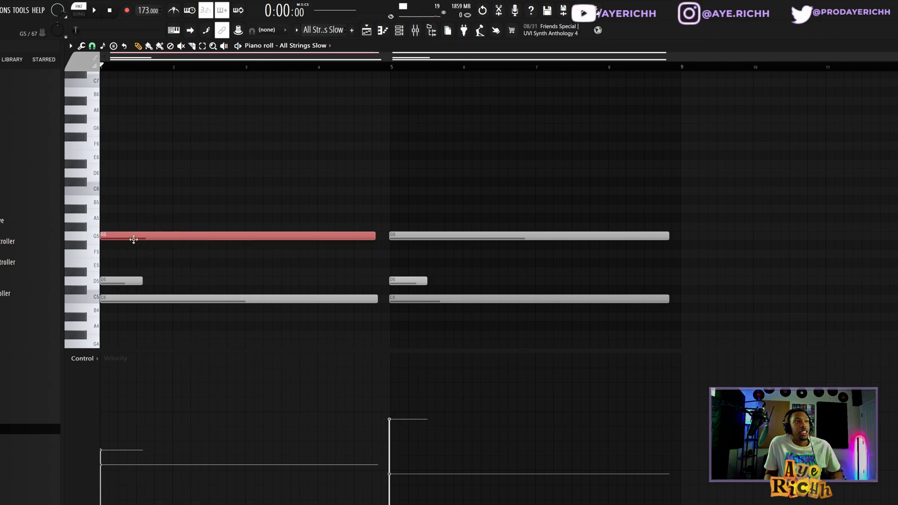
{"action": "left_click_drag", "start_coordinate": [150, 259], "coordinate": [150, 314]}
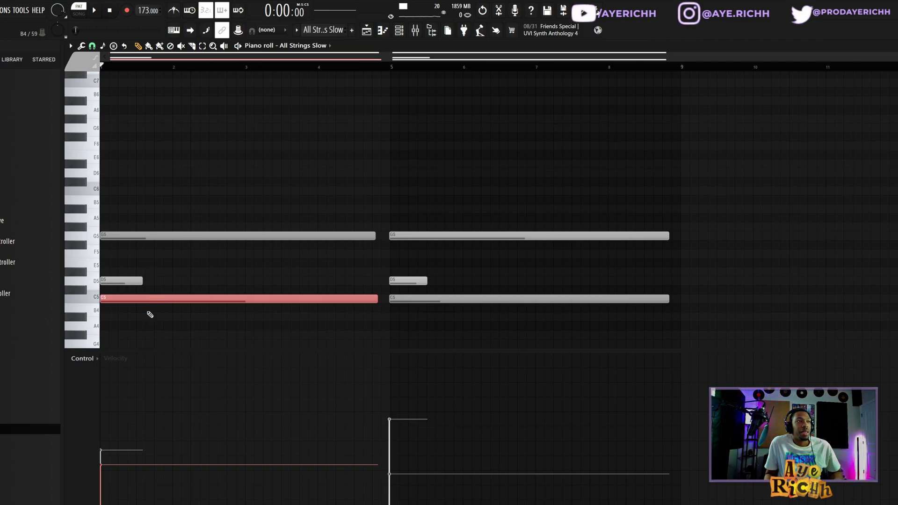
{"action": "left_click", "coordinate": [418, 290], "text": "ctrl"}
{"action": "left_click_drag", "start_coordinate": [491, 204], "coordinate": [505, 253]}
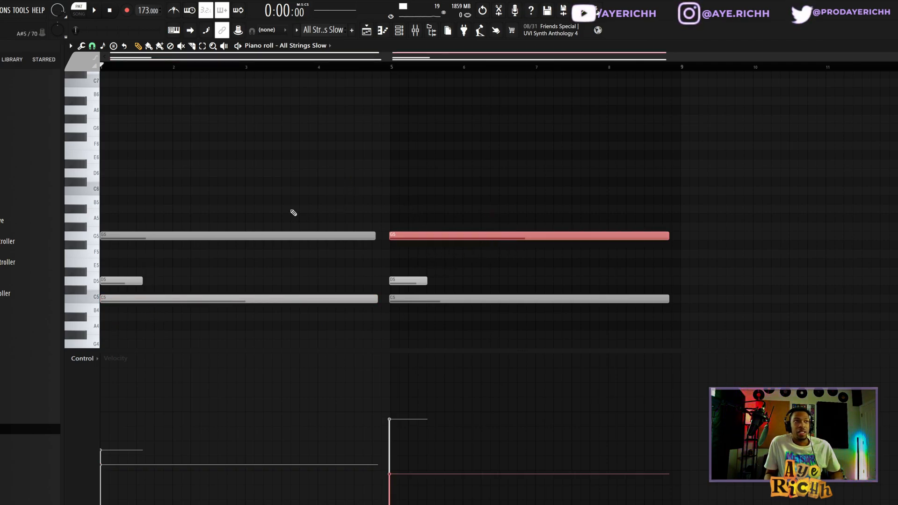
{"action": "left_click", "coordinate": [300, 154], "text": "ctrl"}
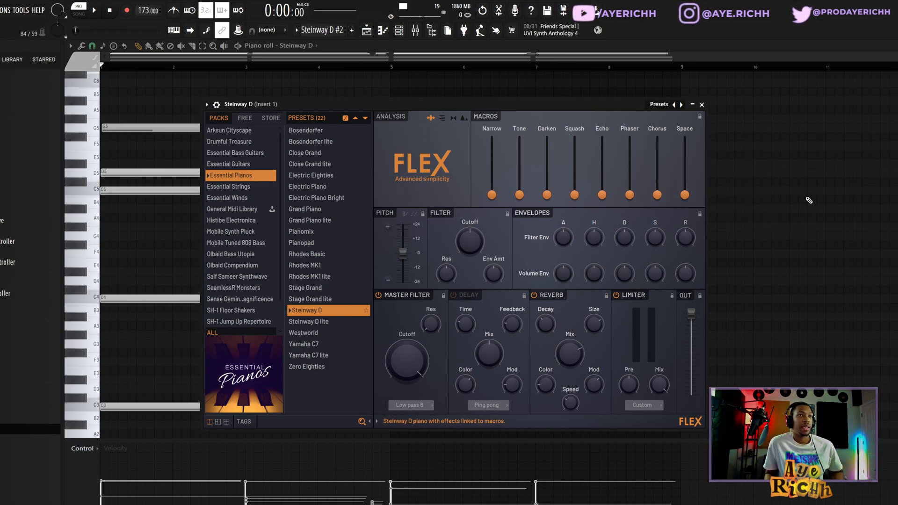
Close the FLEX window for the Steinway D preset and play back the piano chord pattern.
{"action": "right_click", "coordinate": [808, 200]}
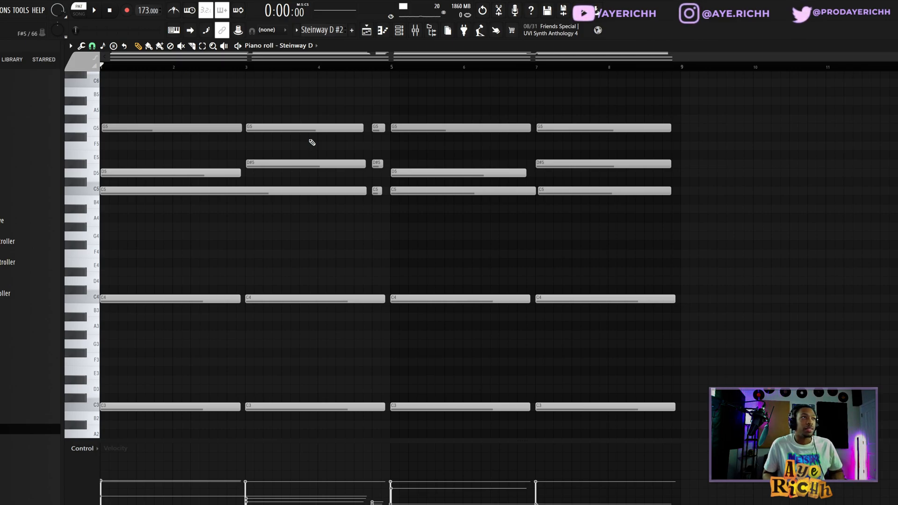
{"action": "key", "text": "space"}
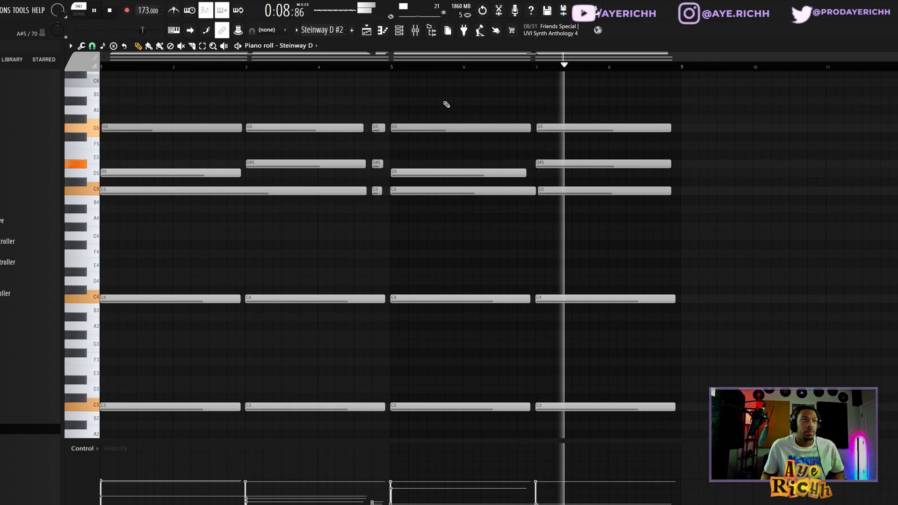
{"action": "key", "text": "space"}
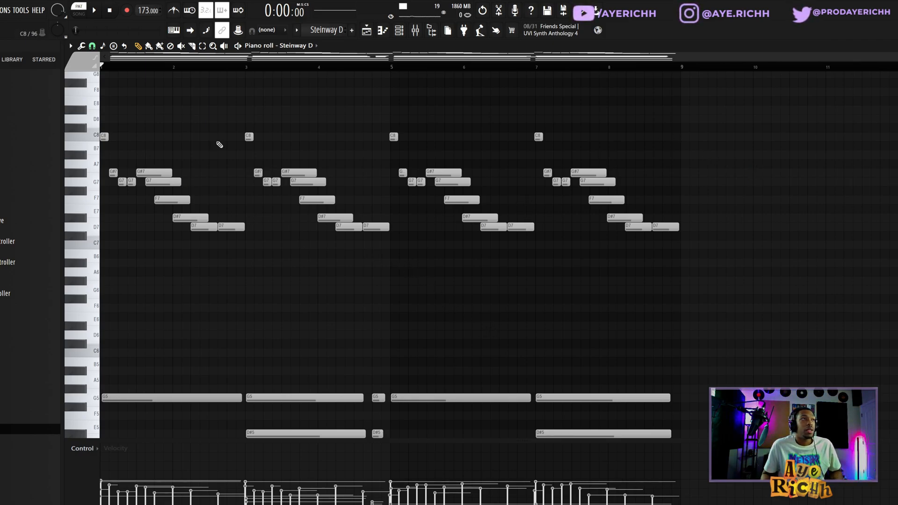
Select the F7 note, then the D#7 and D7 notes of the first piano phrase, and play back the Steinway D pattern.
{"action": "left_click_drag", "start_coordinate": [108, 161], "coordinate": [210, 205]}
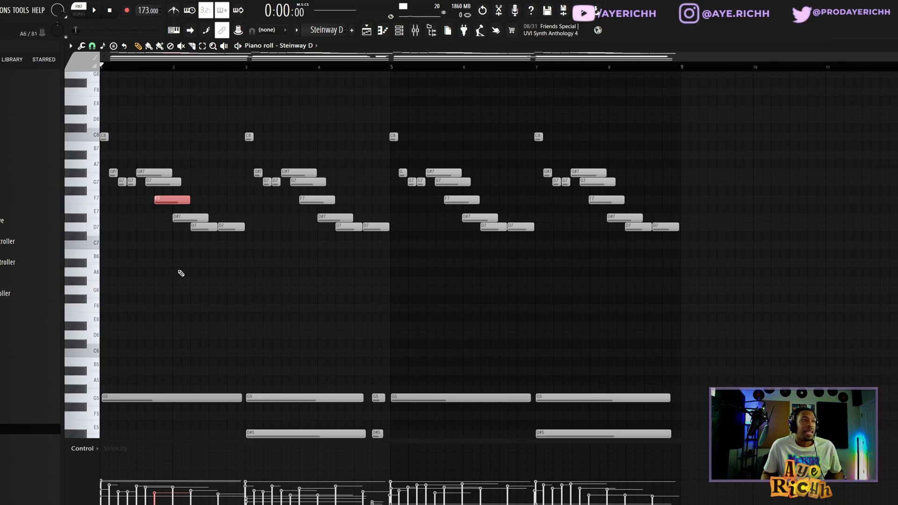
{"action": "left_click_drag", "start_coordinate": [124, 214], "coordinate": [269, 248]}
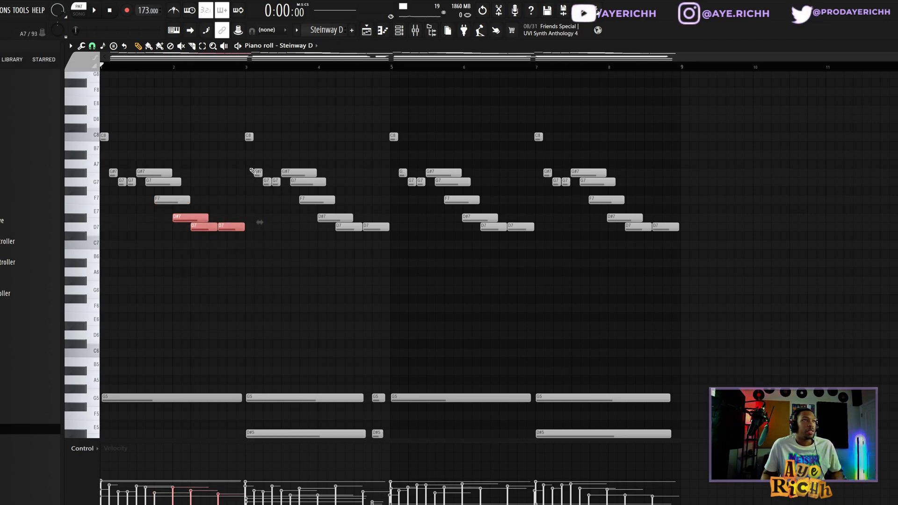
{"action": "left_click", "coordinate": [383, 259], "text": "ctrl"}
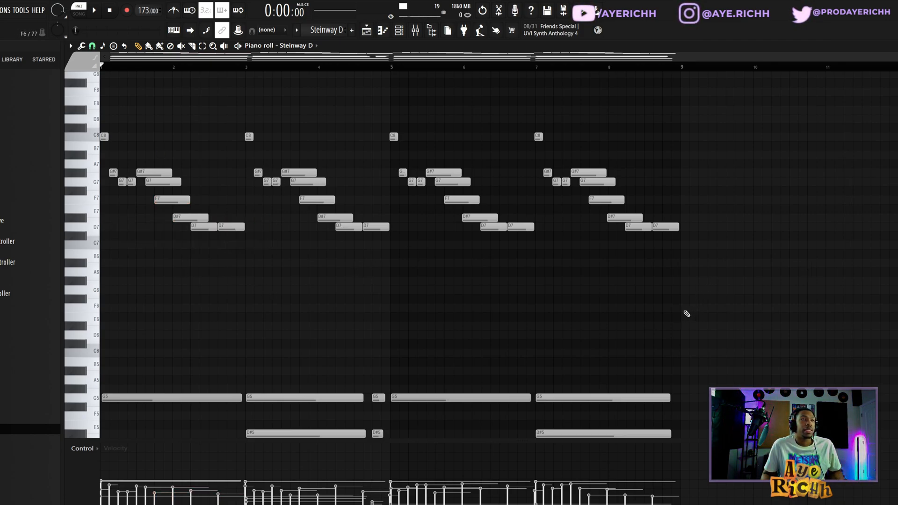
{"action": "key", "text": "space"}
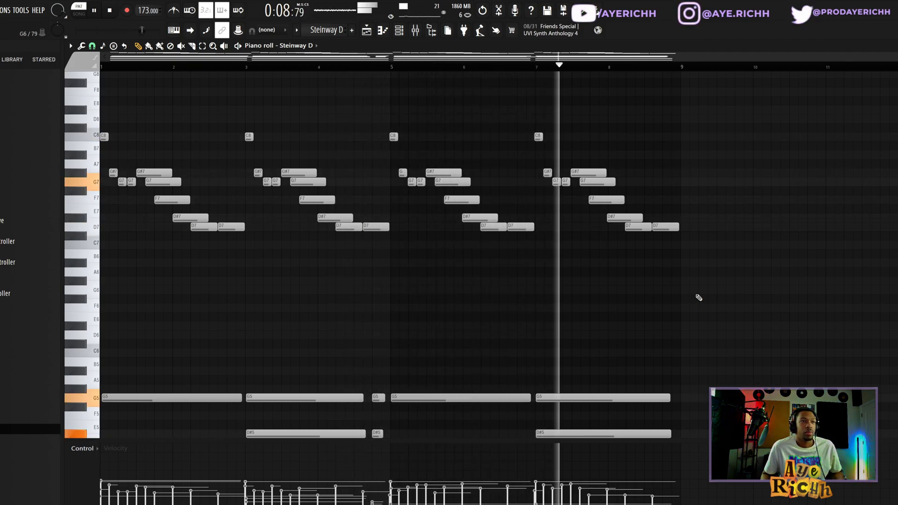
{"action": "key", "text": "space"}
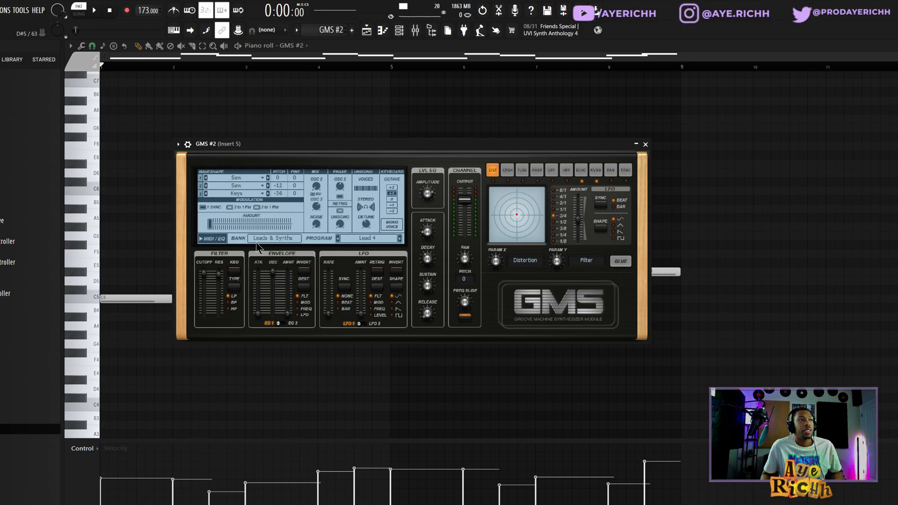
Play back the GMS #2 pattern and inspect the Fruity Parametric EQ 2 and Gross Beat effects on mixer Insert 5.
{"action": "right_click", "coordinate": [300, 113]}
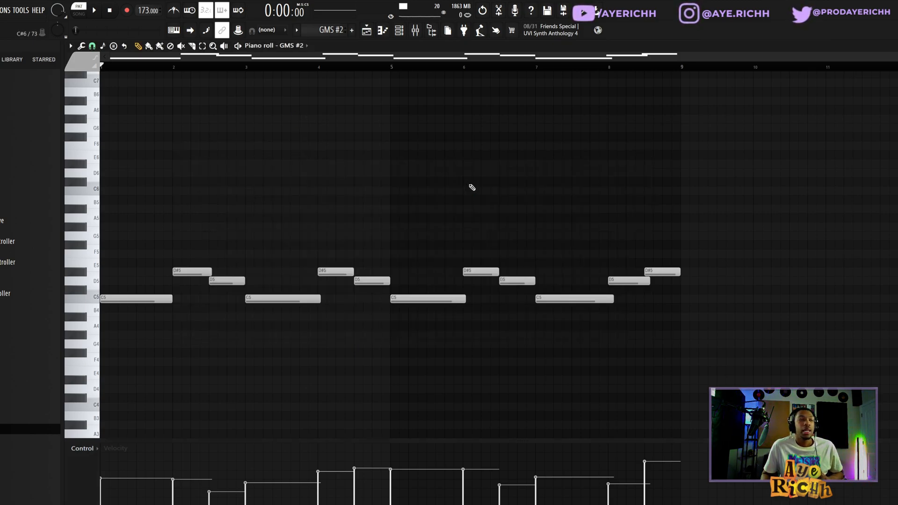
{"action": "key", "text": "space"}
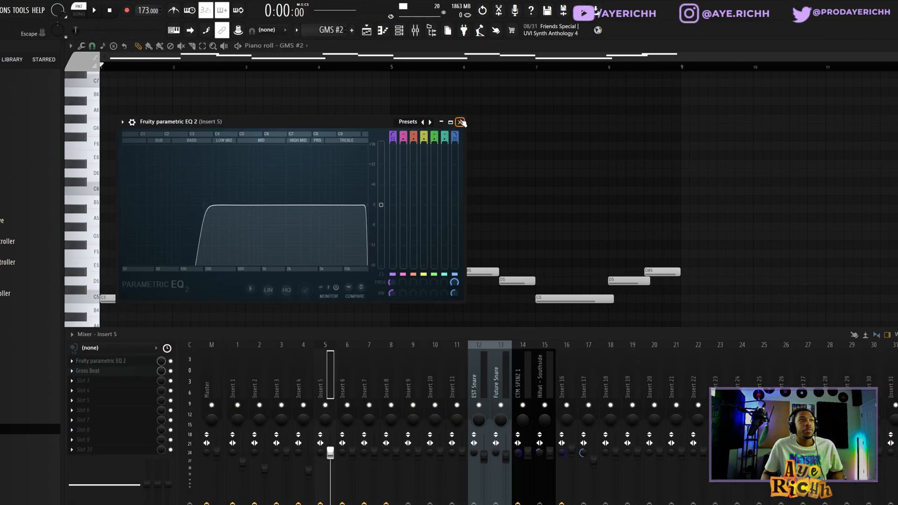
{"action": "left_click", "coordinate": [461, 122]}
{"action": "left_click", "coordinate": [90, 371]}
{"action": "left_click_drag", "start_coordinate": [388, 150], "coordinate": [452, 124]}
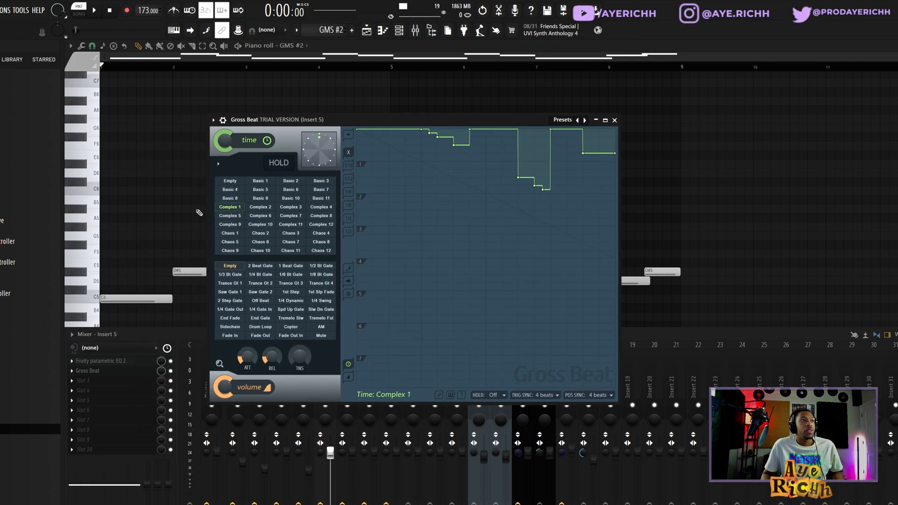
{"action": "left_click", "coordinate": [615, 121]}
{"action": "left_click_drag", "start_coordinate": [234, 373], "coordinate": [367, 387]}
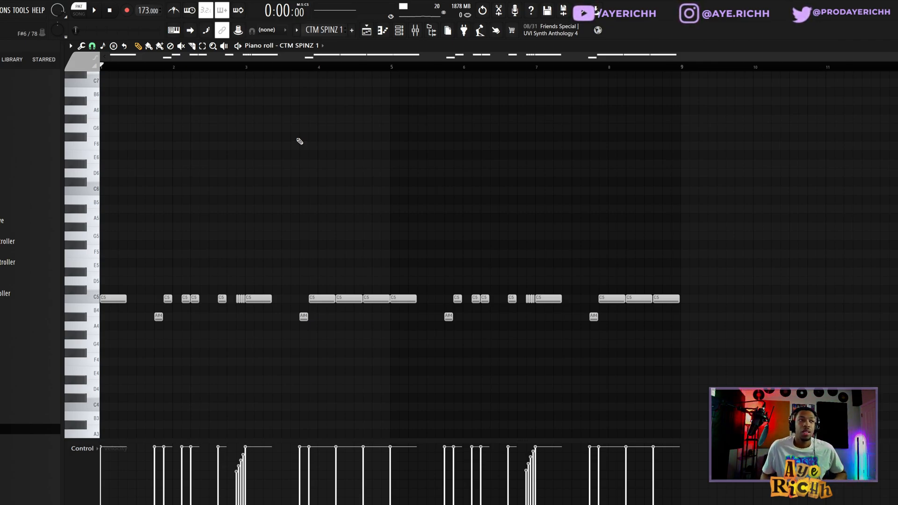
Play back the CTM SPINZ 1 bass pattern and select the four short C5 roll notes just before bar 3.
{"action": "key", "text": "space"}
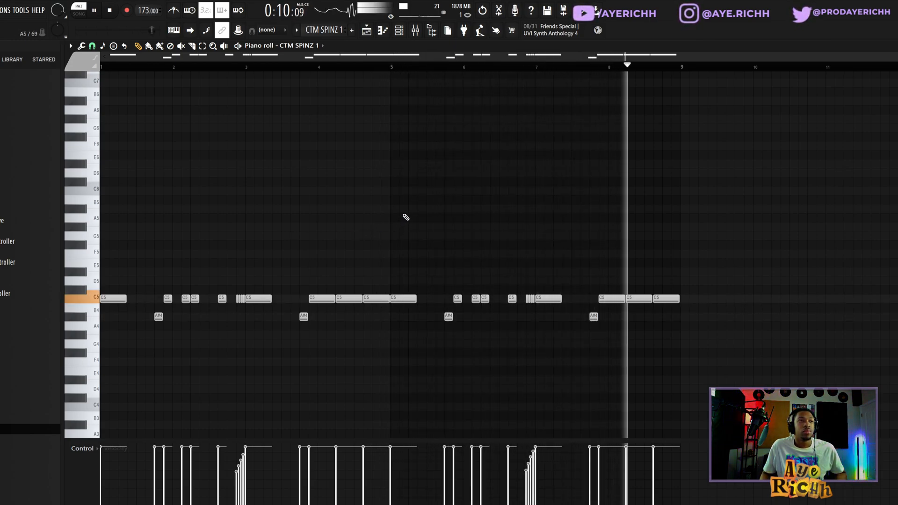
{"action": "key", "text": "space"}
{"action": "scroll", "coordinate": [206, 312], "scroll_direction": "up", "scroll_amount": 4}
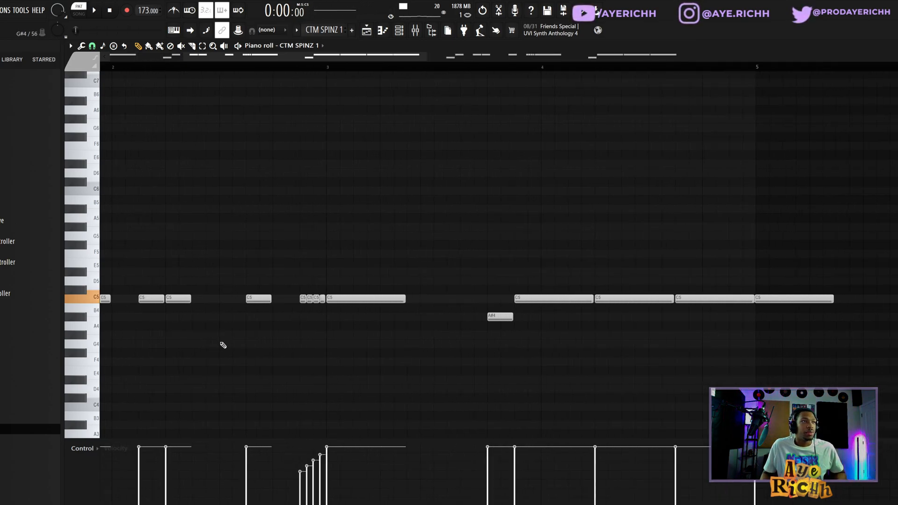
{"action": "left_click_drag", "start_coordinate": [304, 292], "coordinate": [342, 315]}
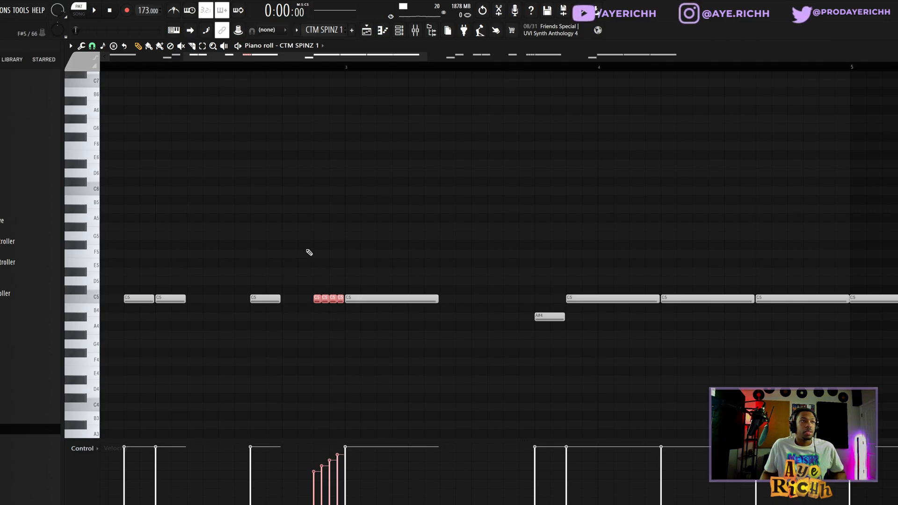
Add a D#5 note above the four short C5 notes, shorten it to the length of that roll, and chop it.
{"action": "left_click", "coordinate": [316, 272]}
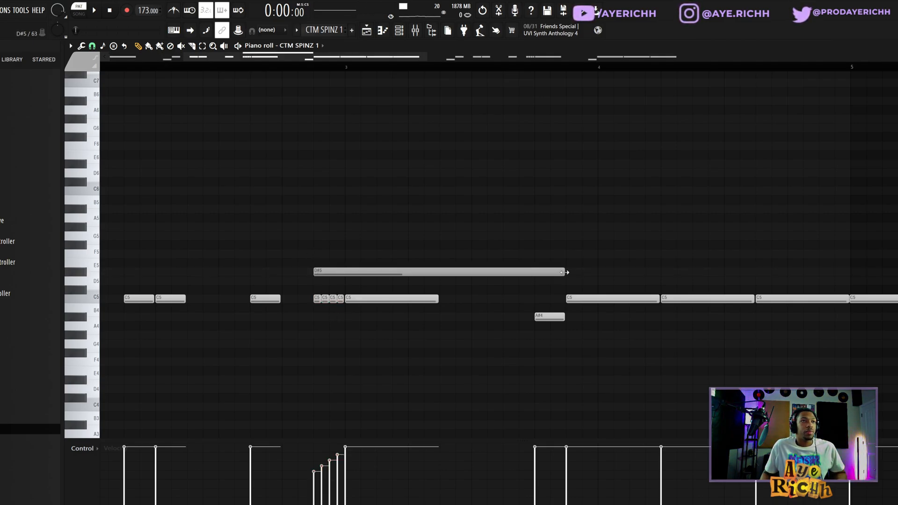
{"action": "left_click_drag", "start_coordinate": [566, 272], "coordinate": [373, 282]}
{"action": "left_click_drag", "start_coordinate": [356, 250], "coordinate": [310, 285]}
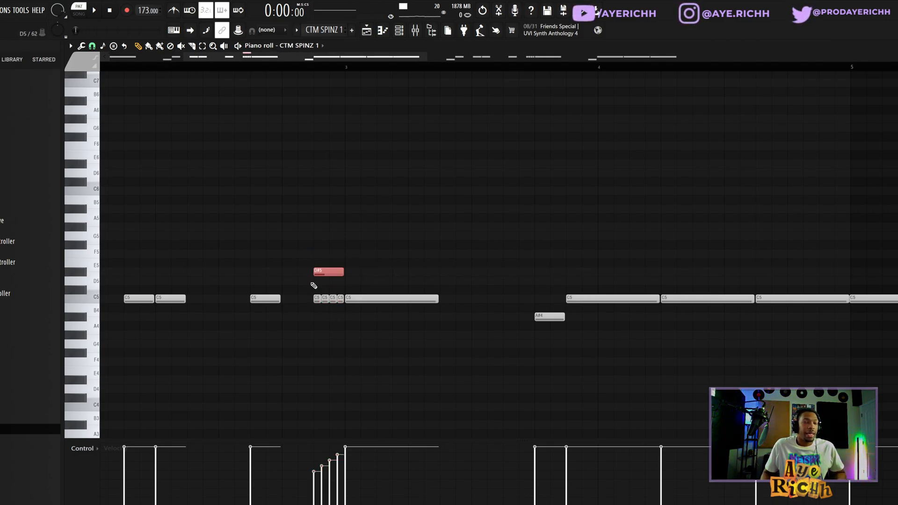
{"action": "key", "text": "alt+u"}
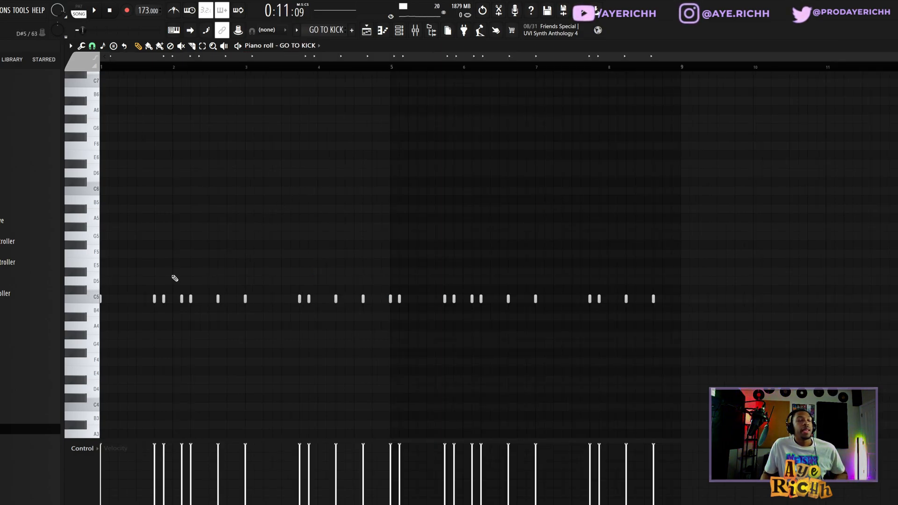
Play back the GO TO KICK pattern and the Hihat - Southside pattern.
{"action": "key", "text": "space"}
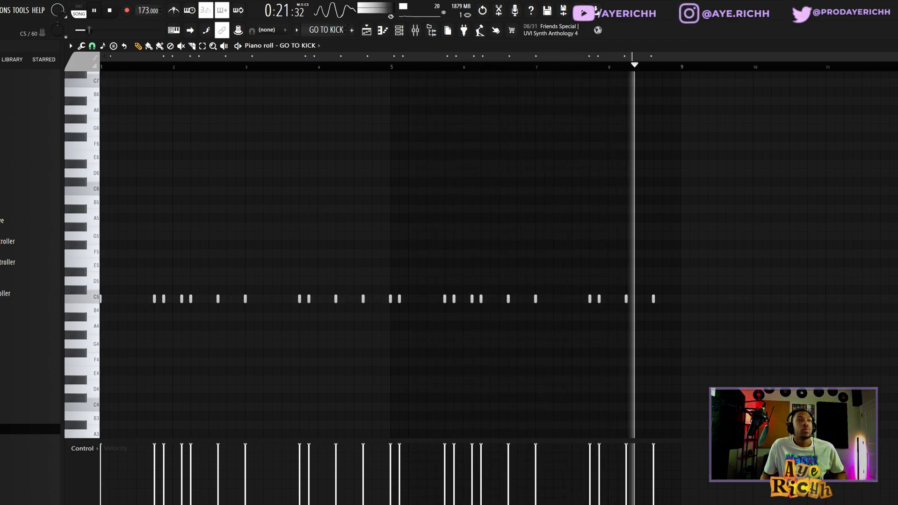
{"action": "key", "text": "space"}
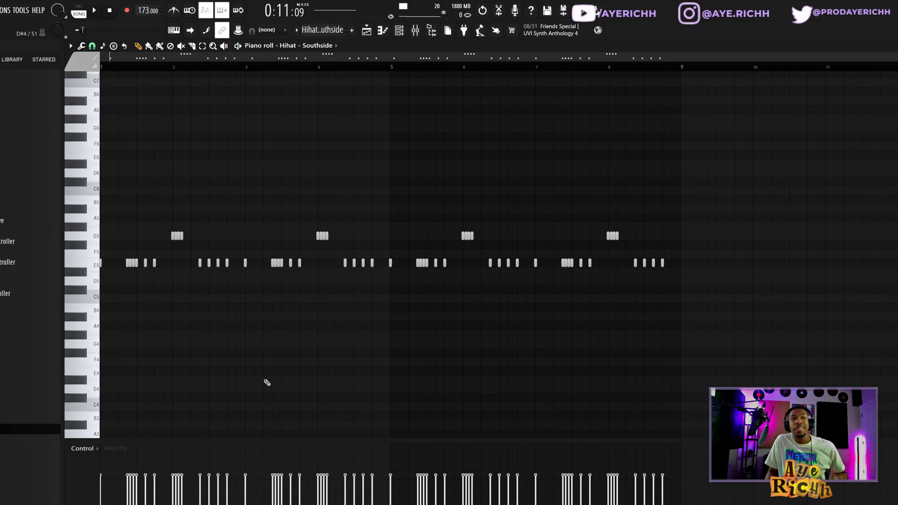
{"action": "scroll", "coordinate": [226, 314], "scroll_direction": "up", "scroll_amount": 1, "text": "ctrl"}
{"action": "scroll", "coordinate": [226, 314], "scroll_direction": "down", "scroll_amount": 1, "text": "ctrl"}
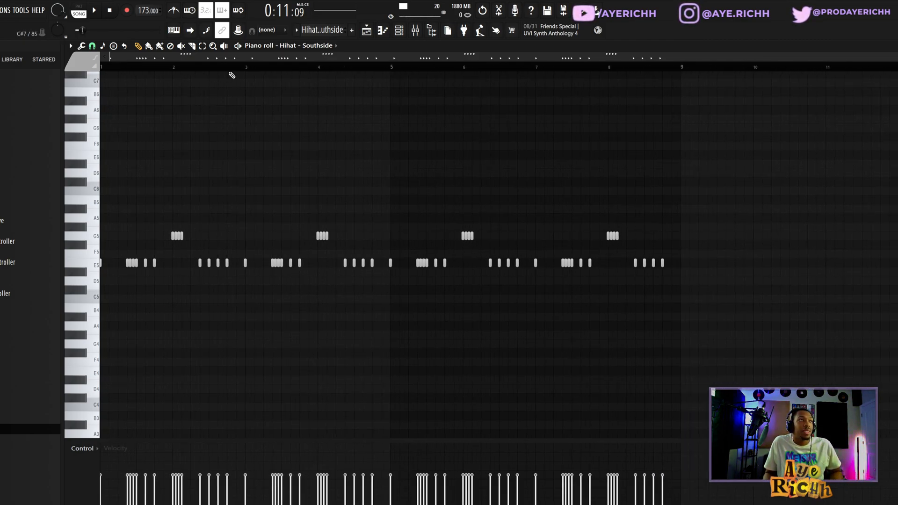
{"action": "key", "text": "space"}
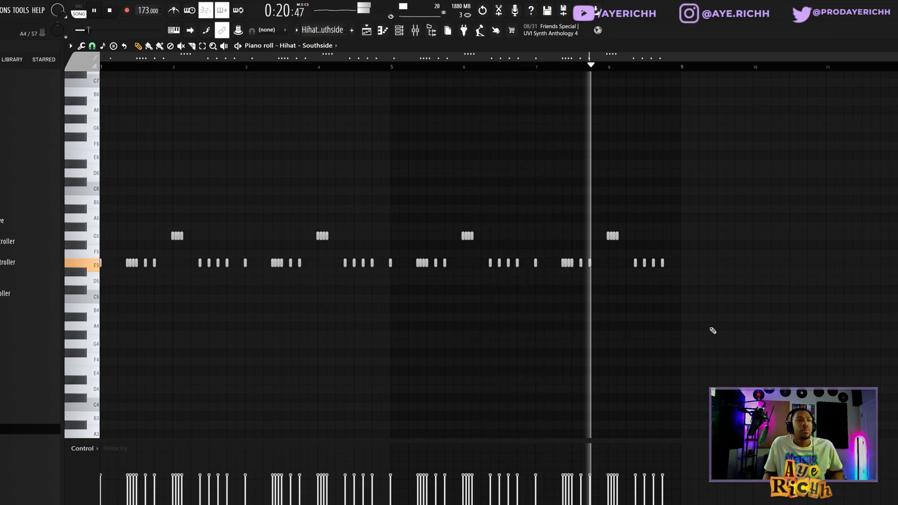
{"action": "key", "text": "space"}
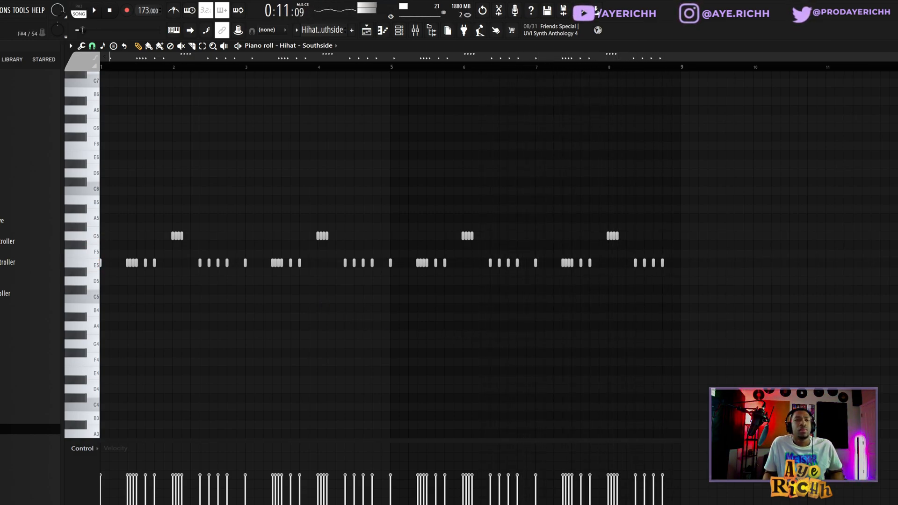
Show the playlist arrangement and deselect the drum and bass clips on Tracks 7 to 11.
{"action": "key", "text": "F5"}
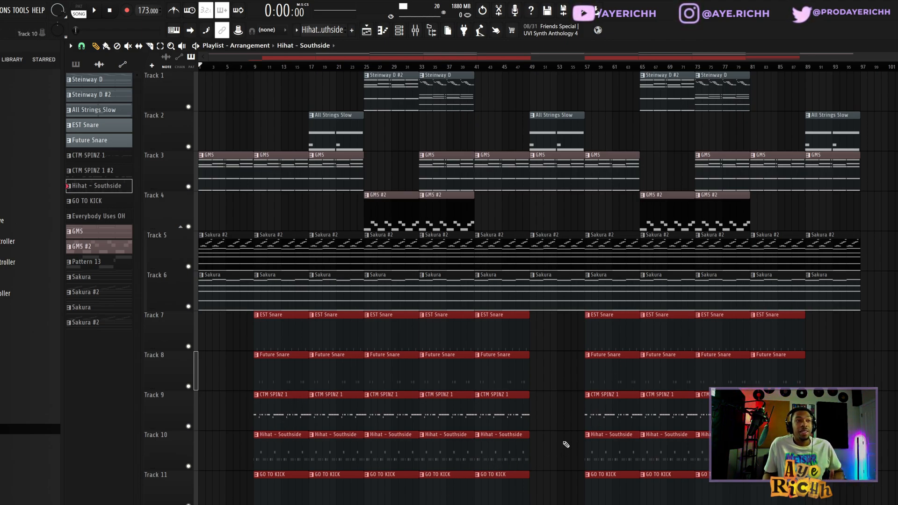
{"action": "left_click", "coordinate": [543, 435]}
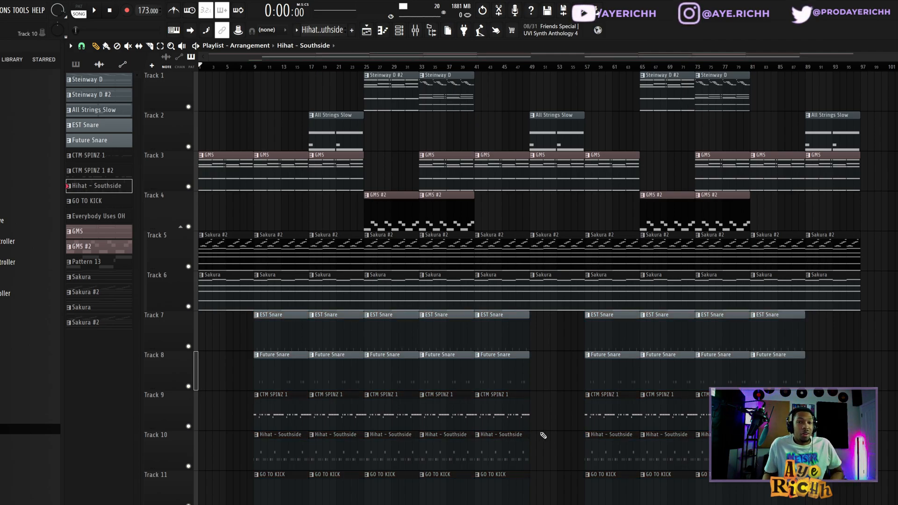